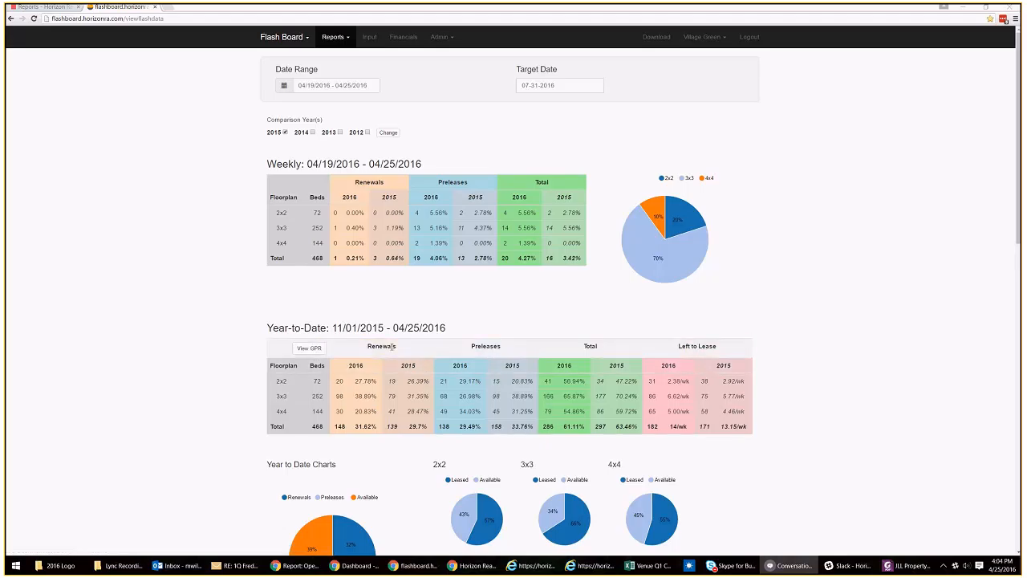
Step: Show the year-to-date table's GPR figures and open the weekly data input page
left_click(323, 353)
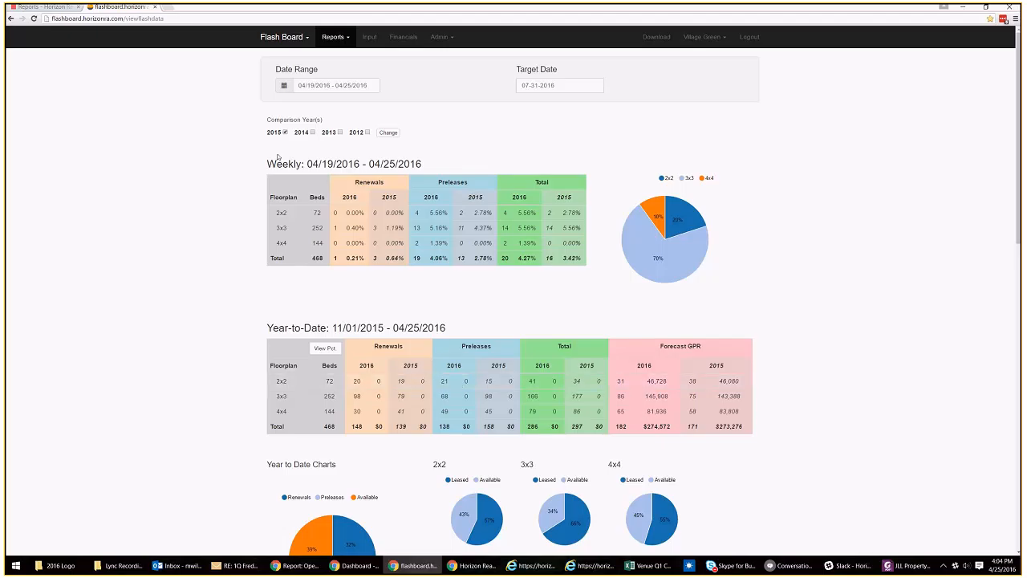
left_click(369, 38)
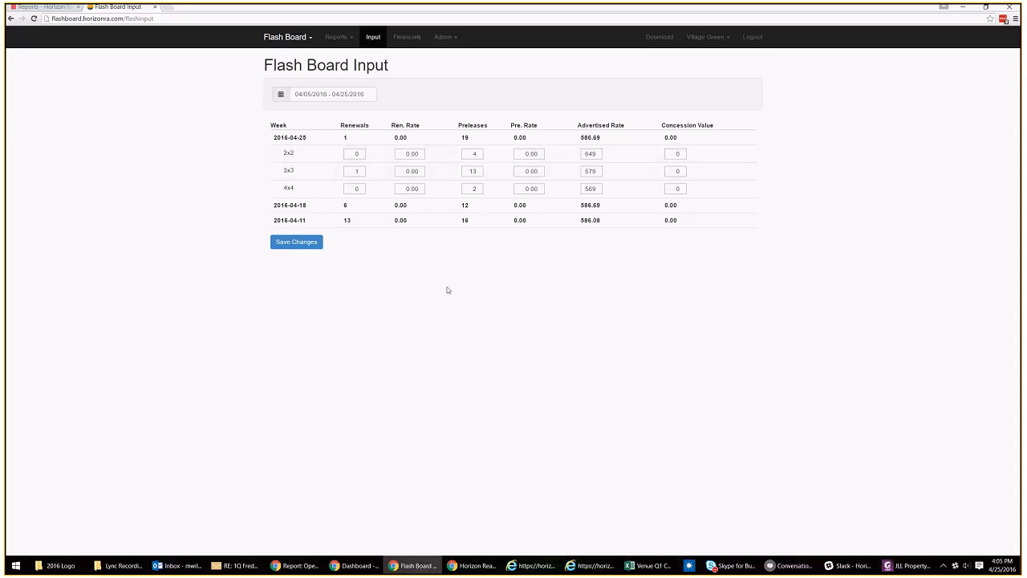
Step: Switch to RealPage OneSite and set up a new Forecasted Rent Roll Detail report from Student Living, keeping the PDF format
left_click(536, 565)
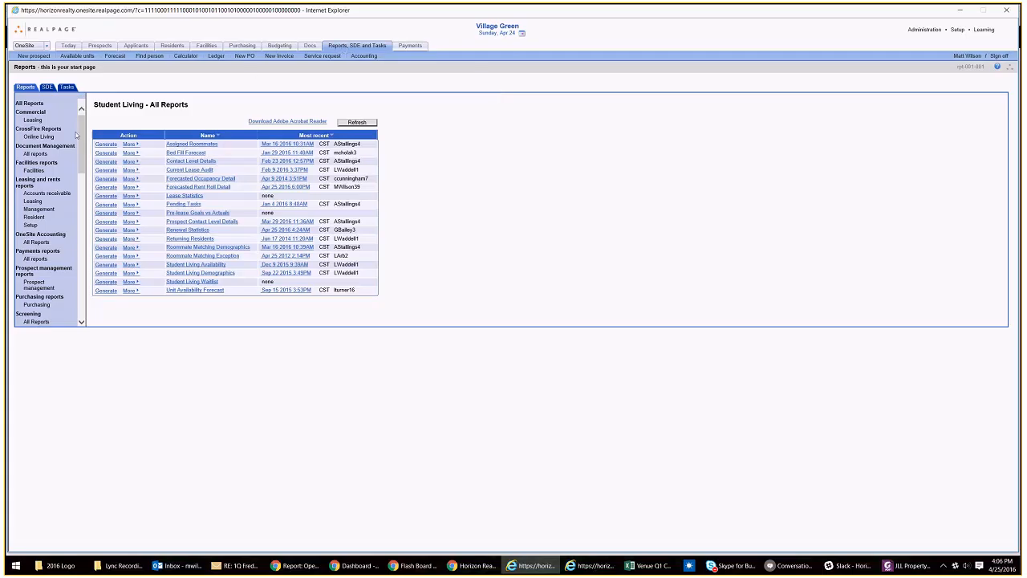
mouse_move(82, 154)
left_mouse_down()
mouse_move(82, 210)
mouse_move(82, 152)
left_mouse_up()
scroll(64, 289, "down", 1)
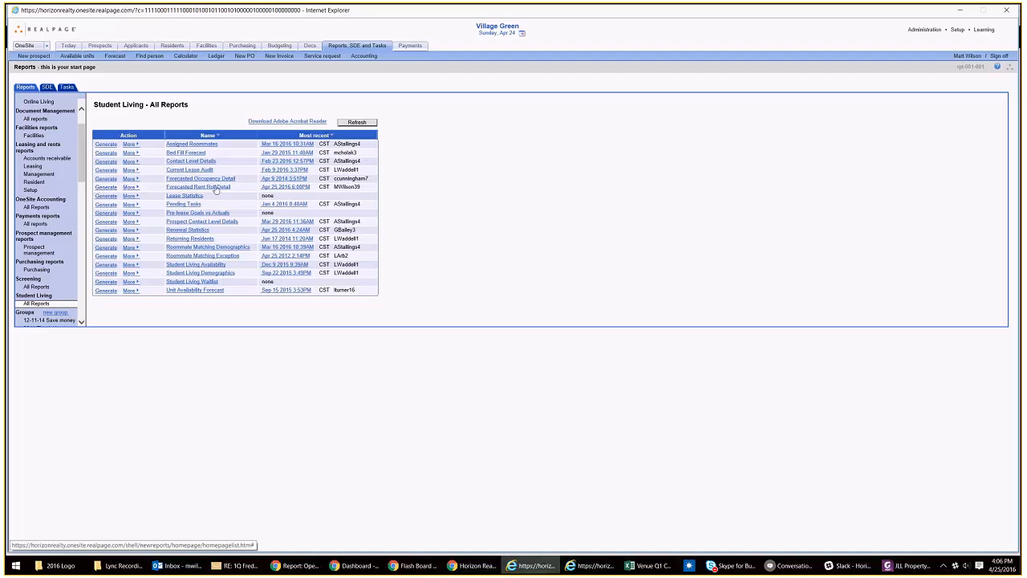
left_click(109, 188)
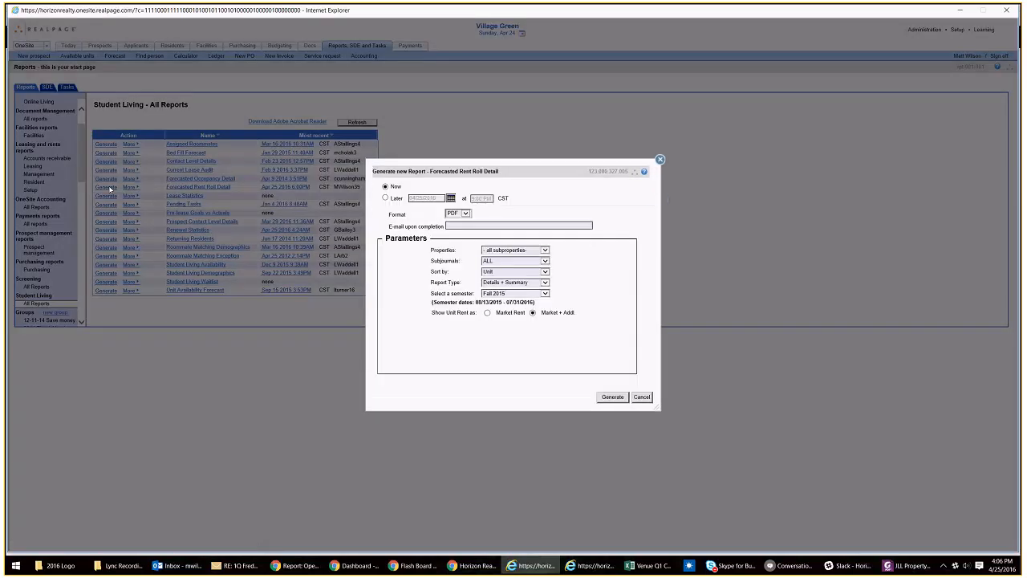
left_click(465, 214)
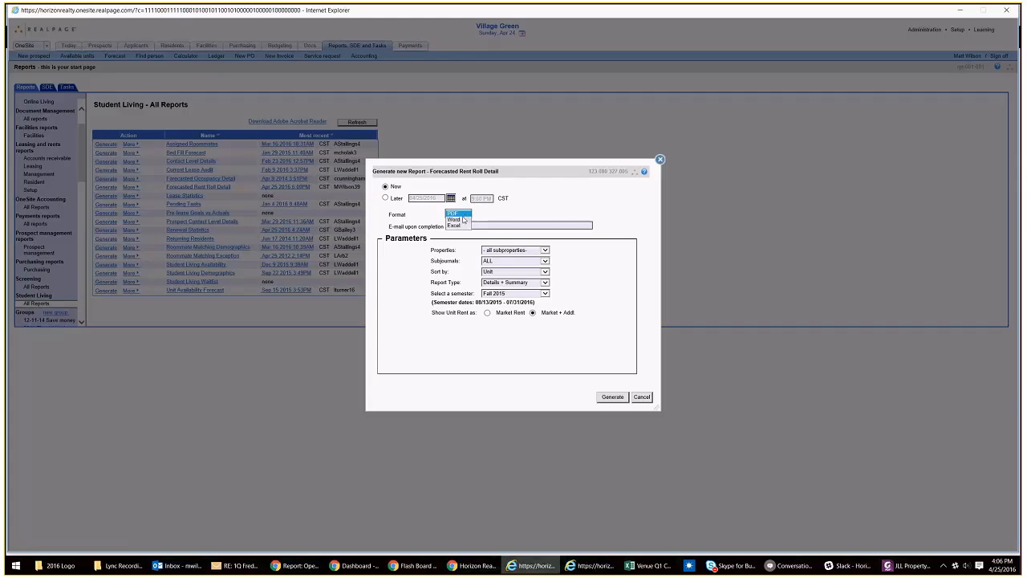
left_click(493, 211)
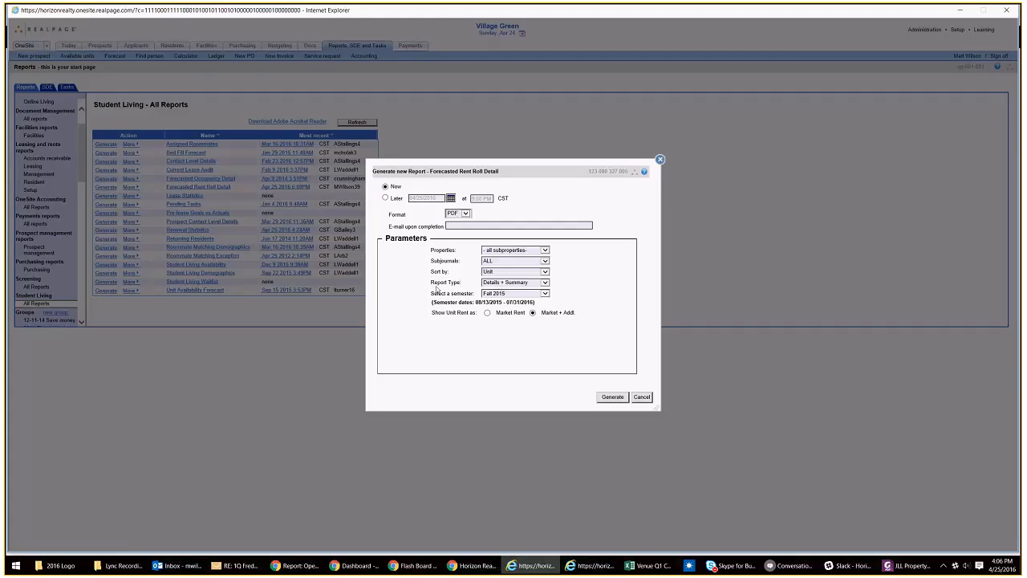
Step: Set the report type to Summary and the semester to Fall 2016, and generate the report
left_click(498, 282)
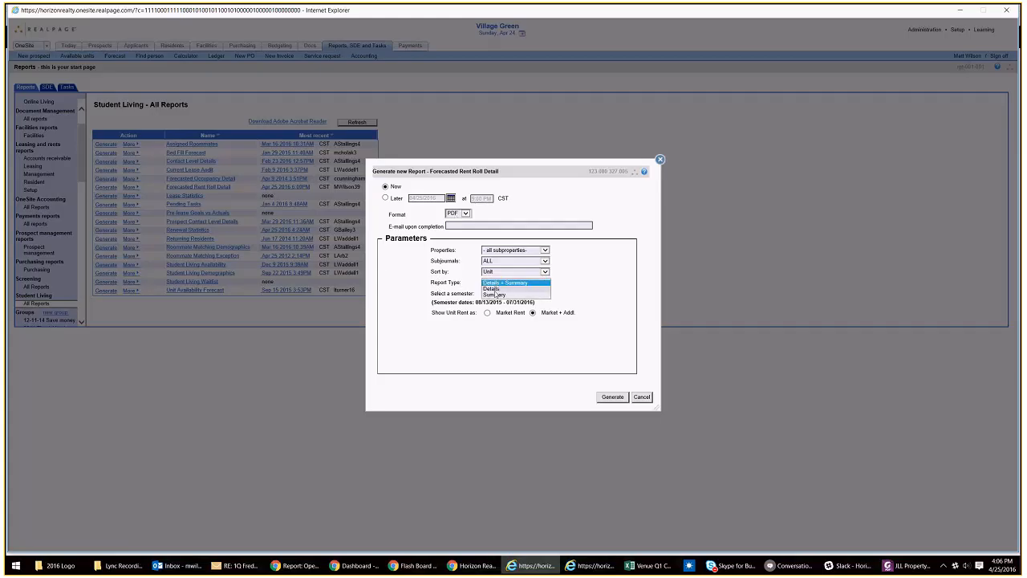
left_click(498, 297)
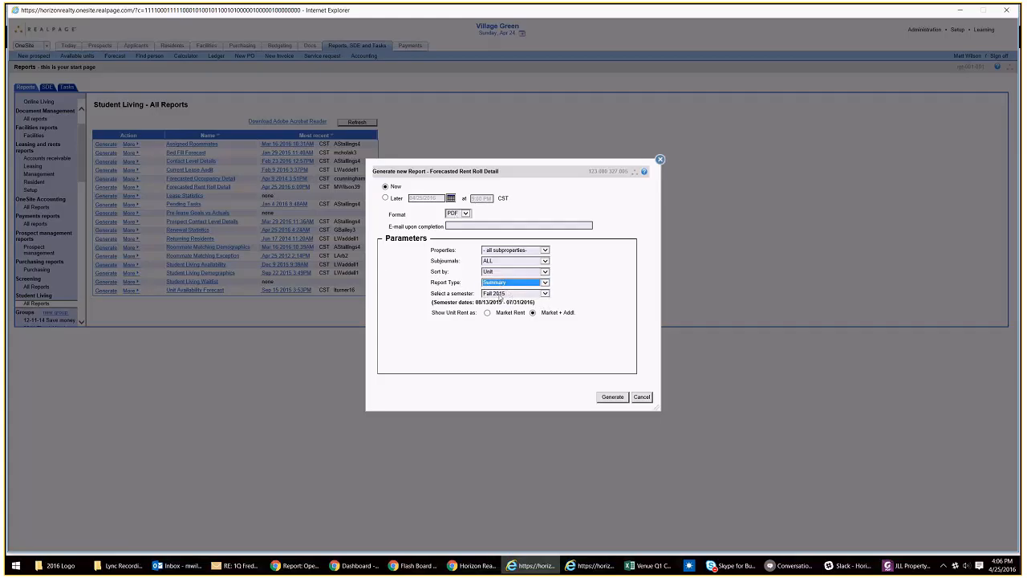
left_click(497, 294)
left_click(501, 304)
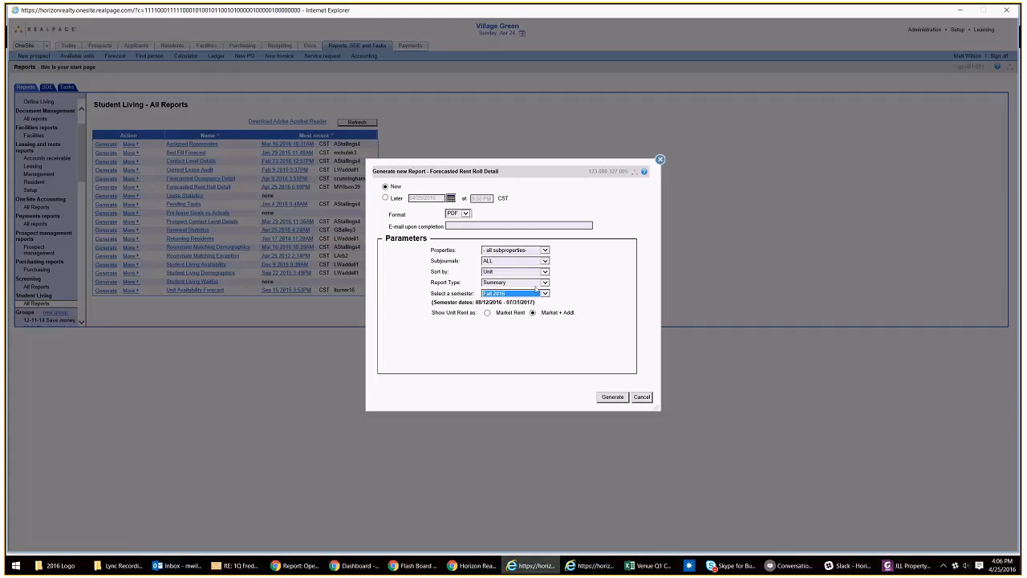
left_click(613, 398)
Step: Look up the 2x2 average leased rate in the rent roll PDF and enter 634 as Flash Board's 2x2 renewal and prelease rates
left_click(591, 566)
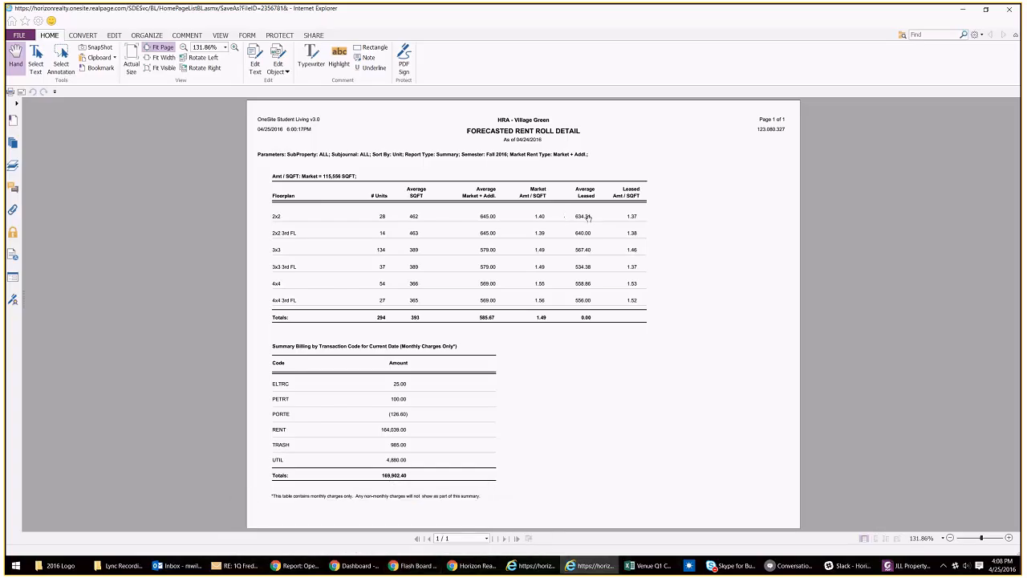
left_click(412, 565)
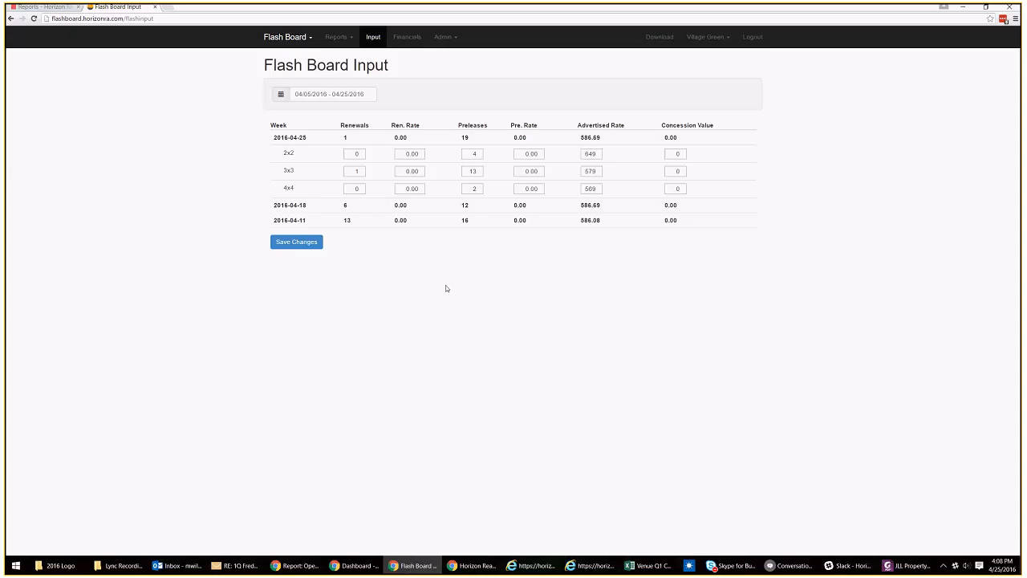
double_click(411, 153)
type("634")
left_click(527, 154)
left_click_drag(521, 158, 550, 162)
left_click(488, 264)
Step: Look up the 3x3 average leased rate in the PDF and enter 567 as the 3x3 renewal and prelease rates
left_click(591, 565)
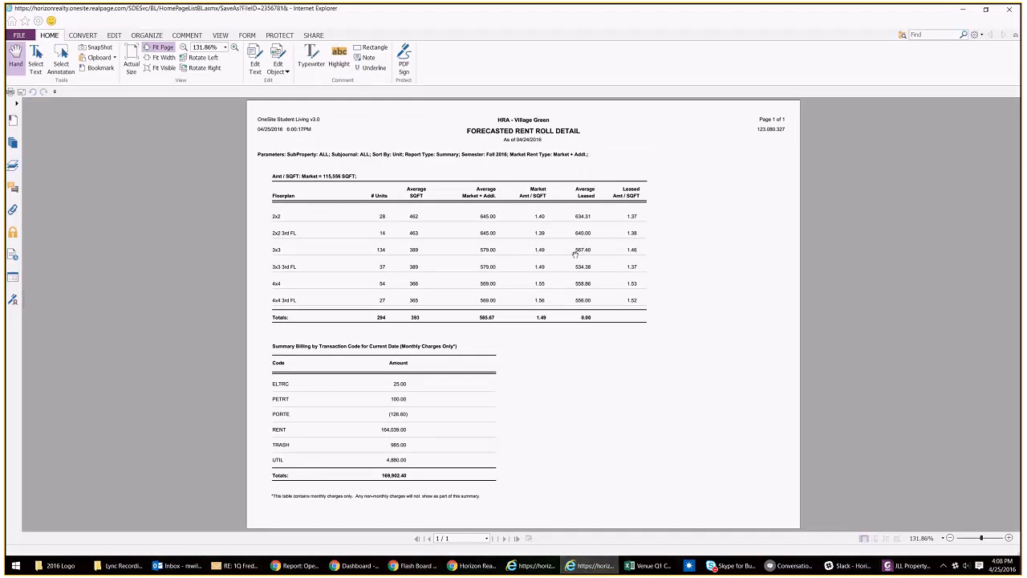
left_click(425, 567)
left_click_drag(405, 171, 430, 174)
type("567")
key("Tab")
key("Tab")
type("567")
key("Tab")
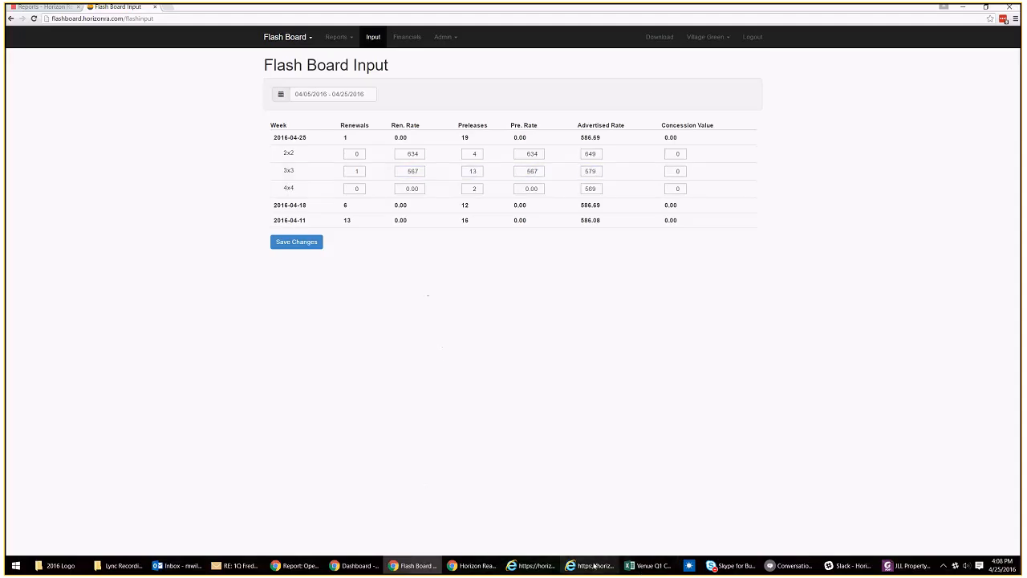
Step: Look up the 4x4 average leased rate in the PDF and enter 559 as the 4x4 renewal and prelease rates
key("alt+Tab")
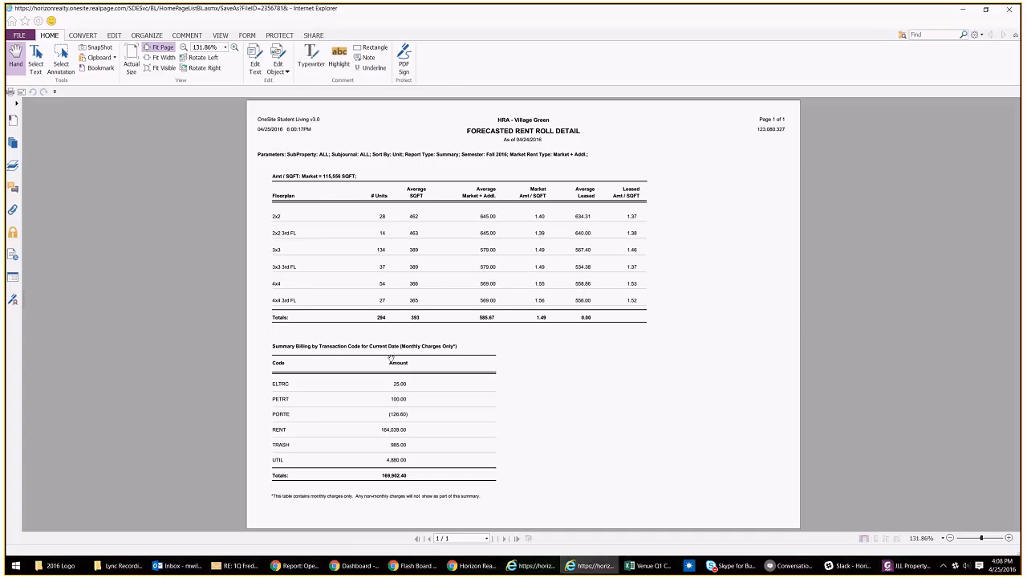
left_click(410, 566)
left_click(413, 188)
type("559")
key("Tab")
type("559")
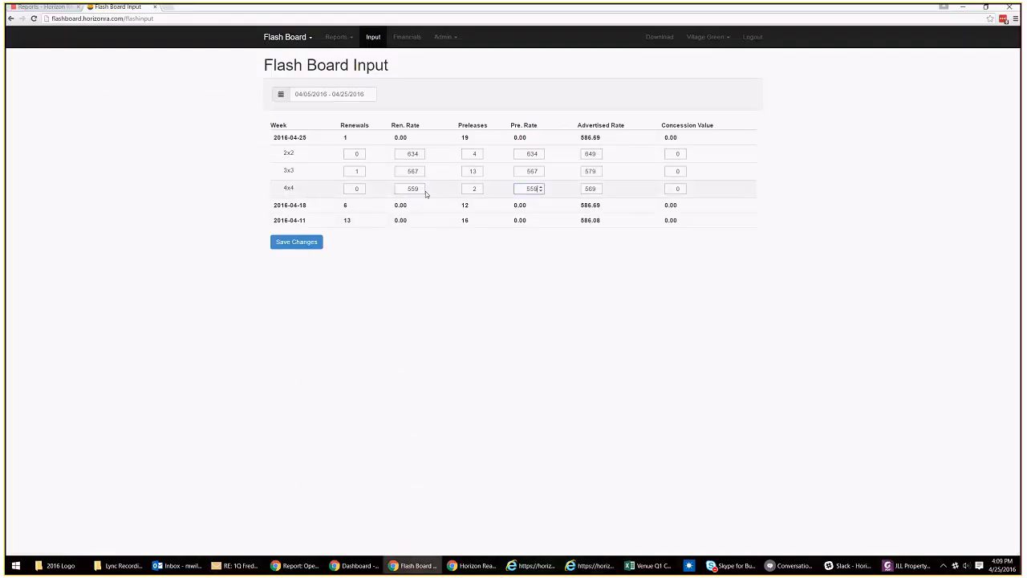
key("Tab")
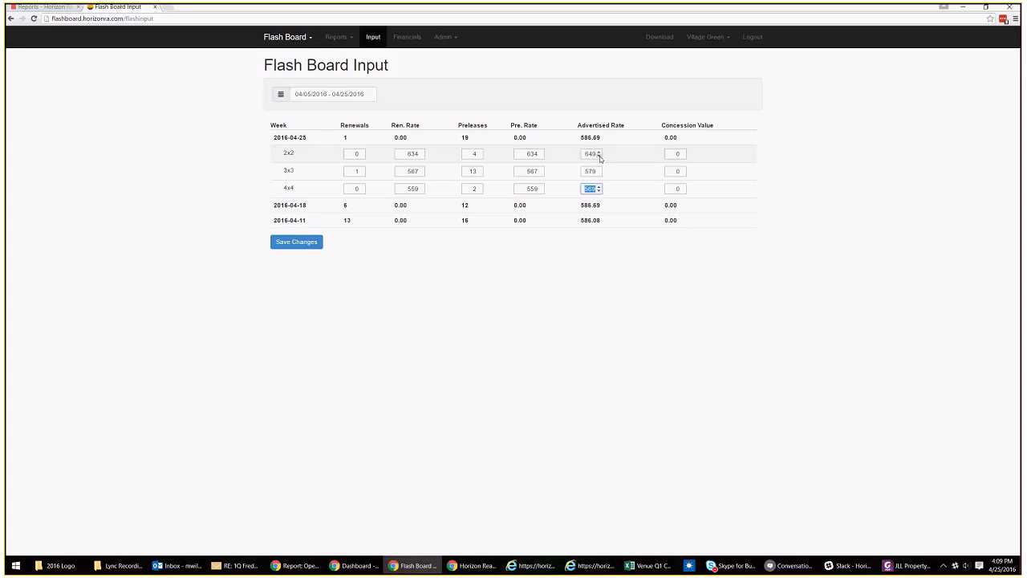
left_click(458, 306)
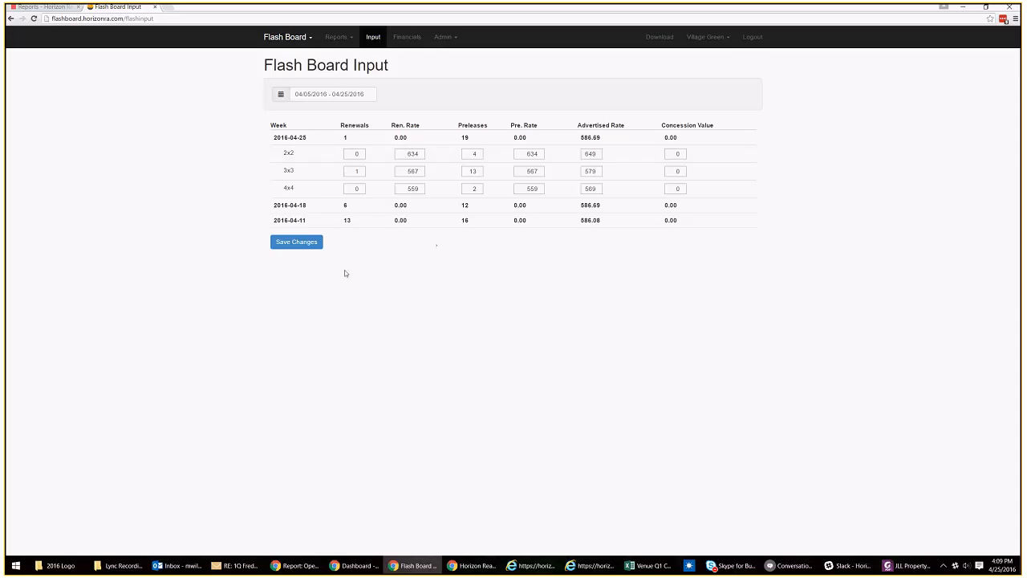
Step: Save the entered rates and show the GPR figures in the flash report's year-to-date table
left_click(302, 245)
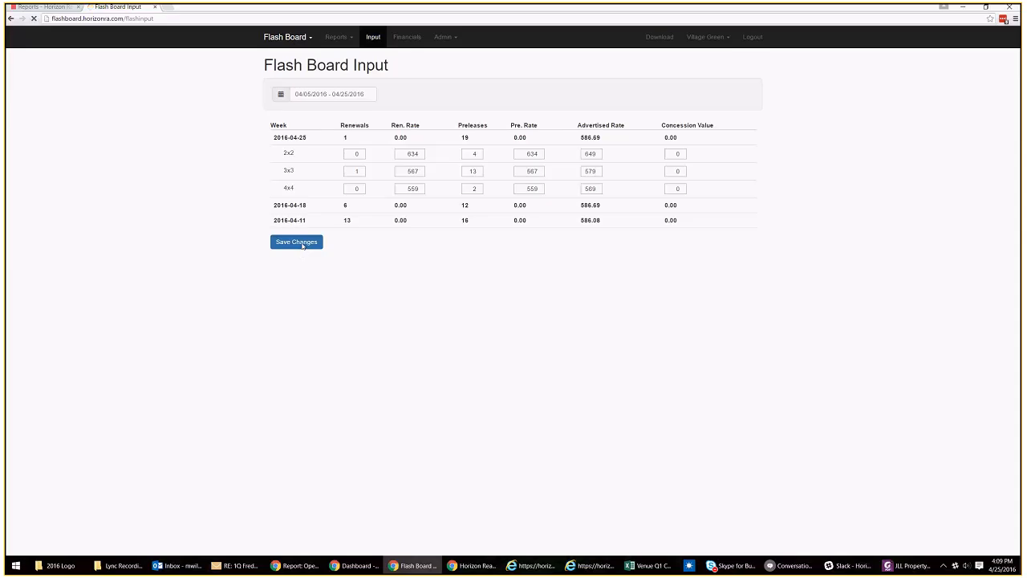
left_click(340, 38)
left_click(360, 66)
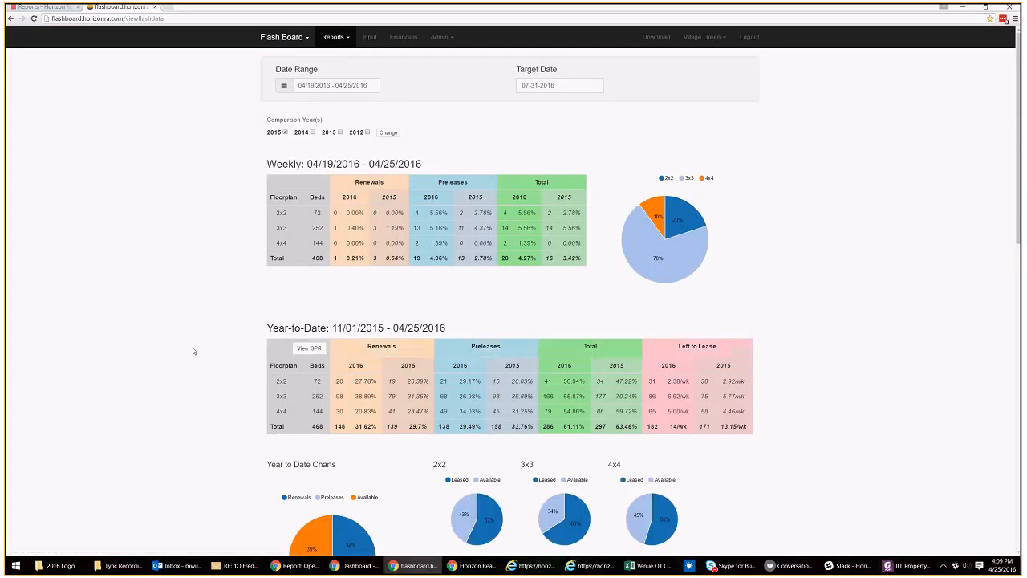
left_click(310, 348)
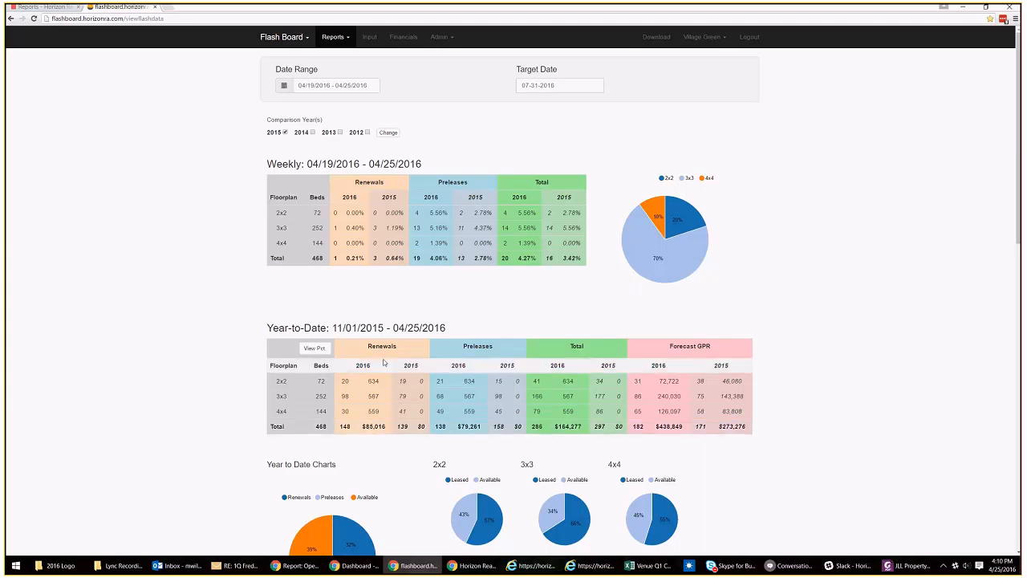
Step: Examine the 2016 totals for renewals, overall leases and forecast GPR in the year-to-date table
double_click(375, 429)
left_click(381, 432)
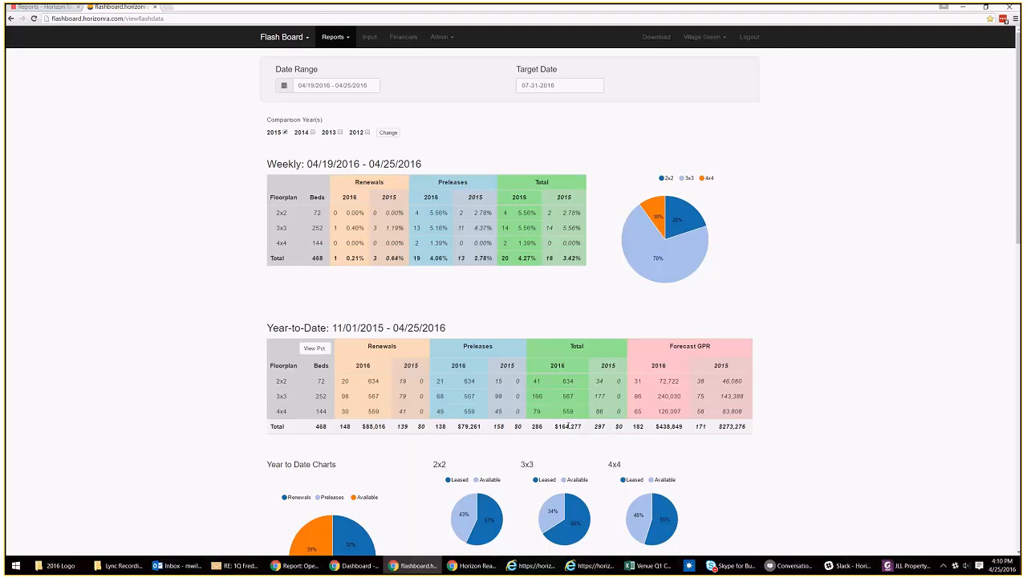
left_click_drag(558, 424, 585, 426)
left_click(534, 426)
double_click(537, 426)
left_click(541, 443)
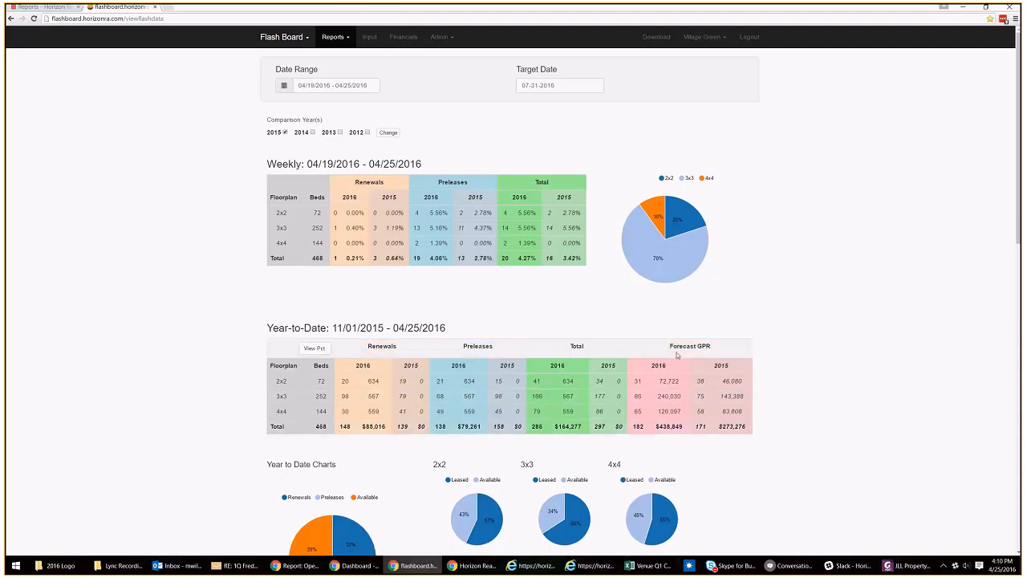
double_click(638, 426)
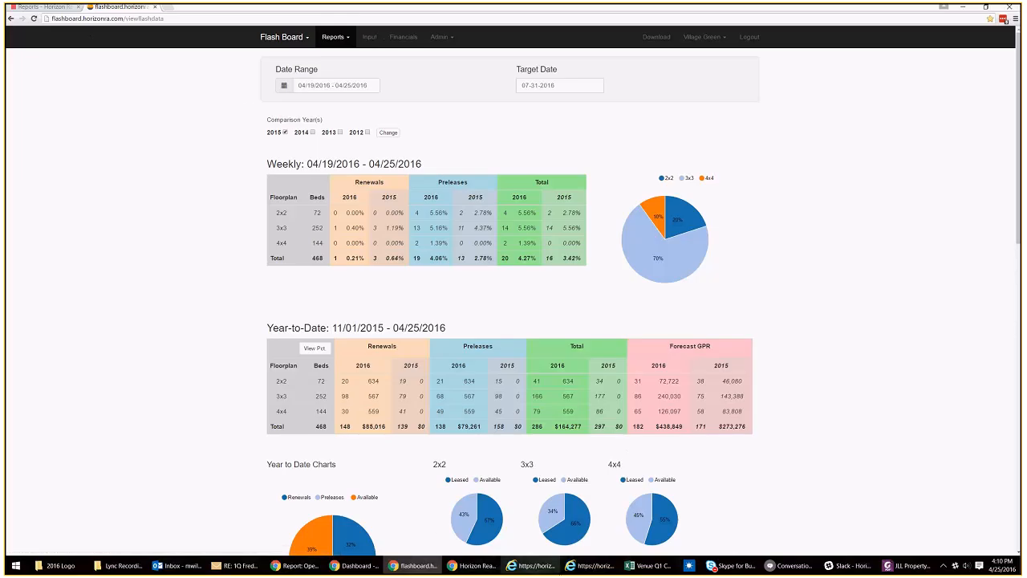
Step: Review the OneSite report list and rent roll PDF, and return to Flash Board's input page to check the rates
left_click(554, 567)
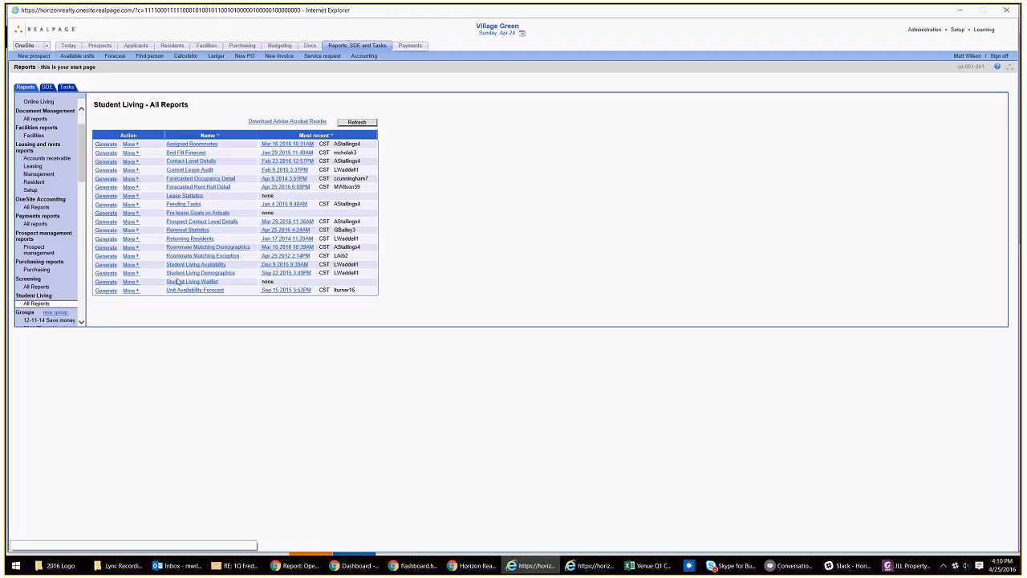
left_click(590, 566)
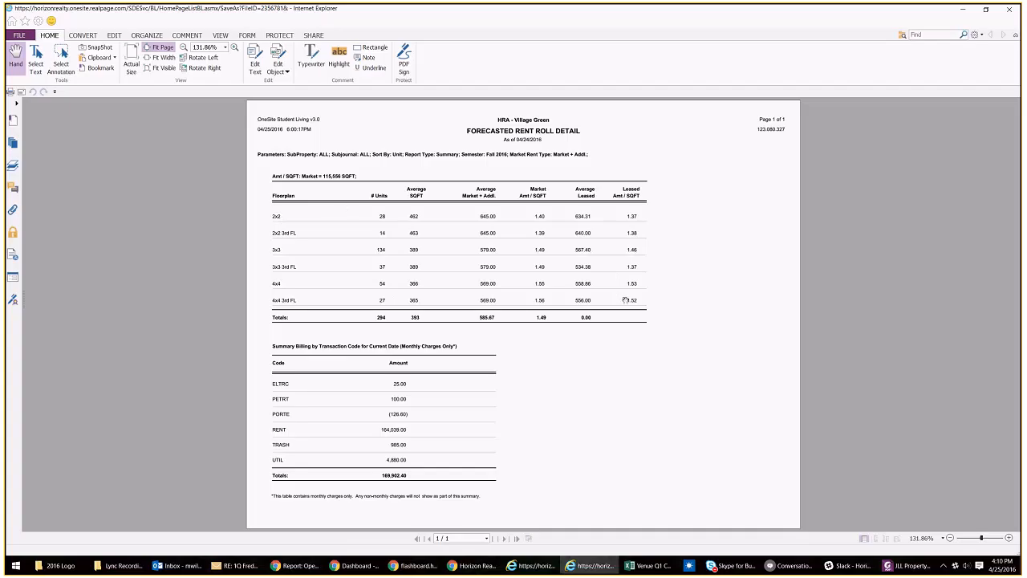
left_click(418, 566)
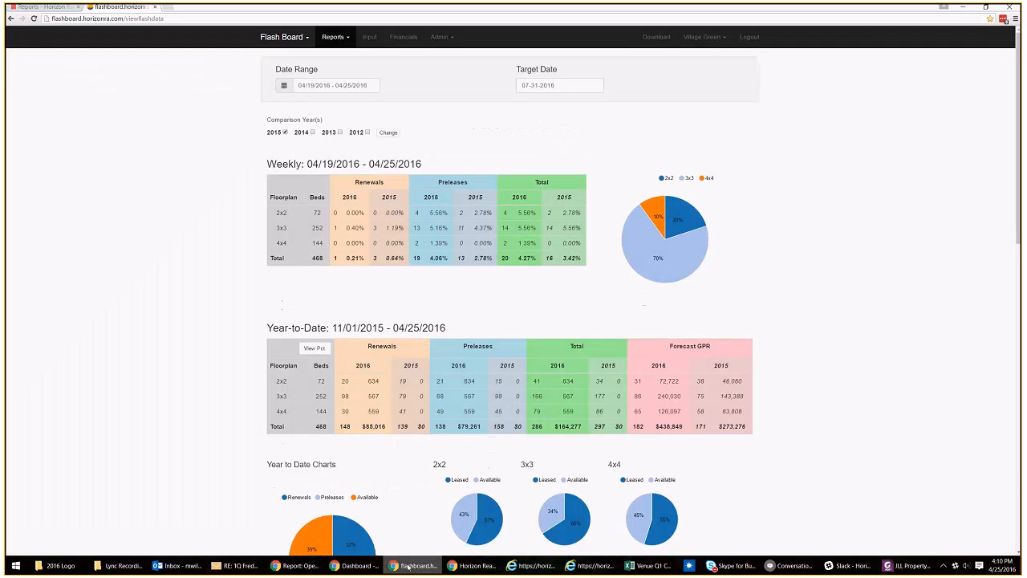
left_click(369, 38)
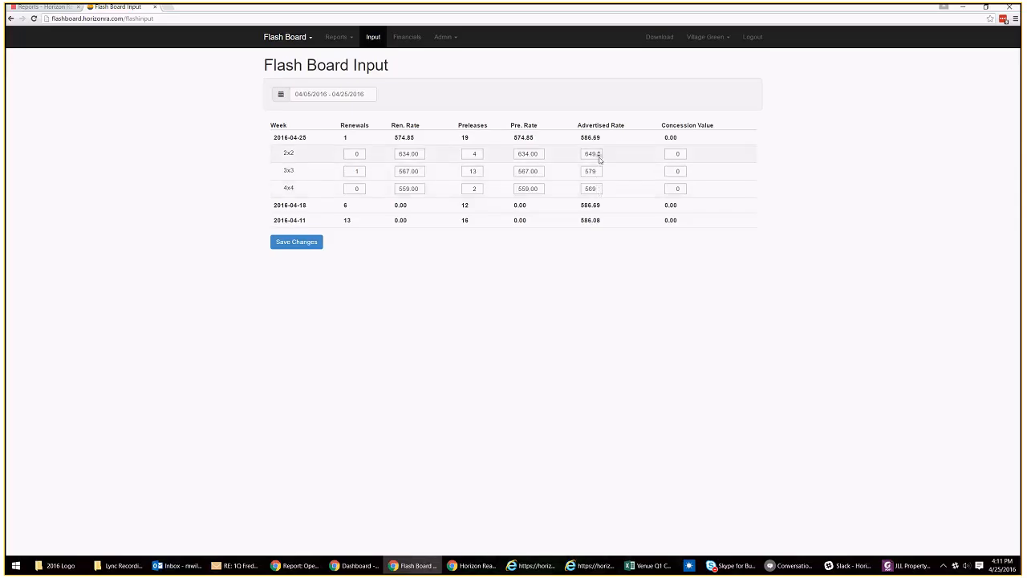
Step: Reopen the flash report and switch its year-to-date table to the GPR view
left_click(336, 37)
left_click(344, 54)
left_click(313, 349)
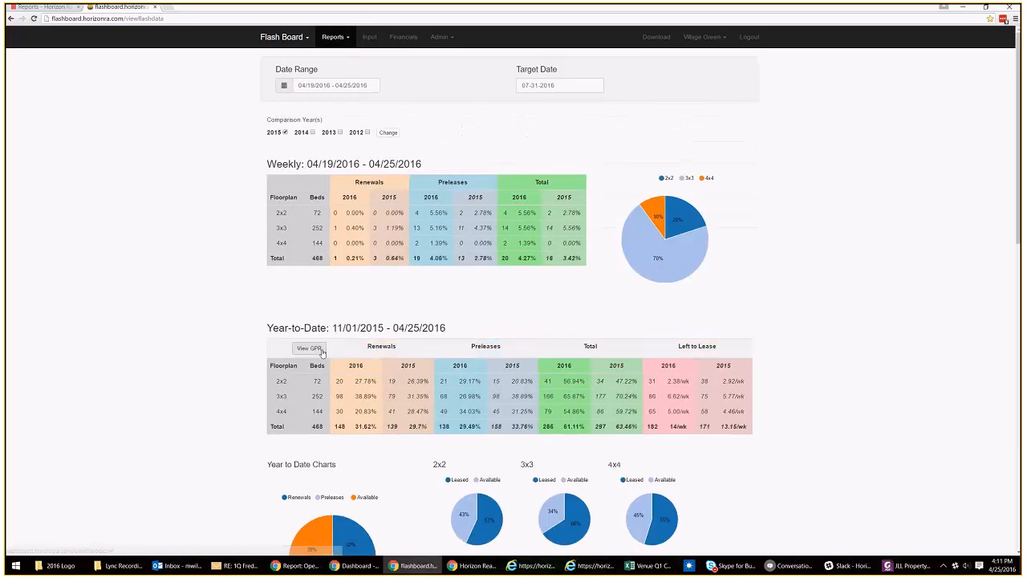